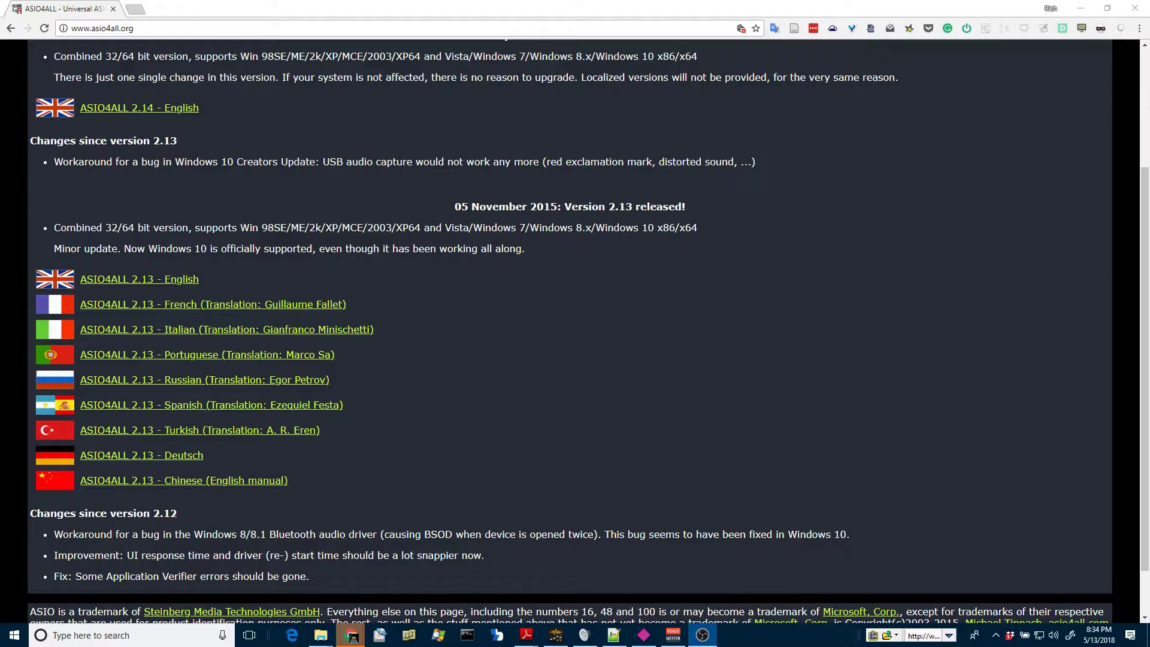
Minimize the ASIO4ALL web page and bring the running FreeAmp window to the front.
click(1085, 12)
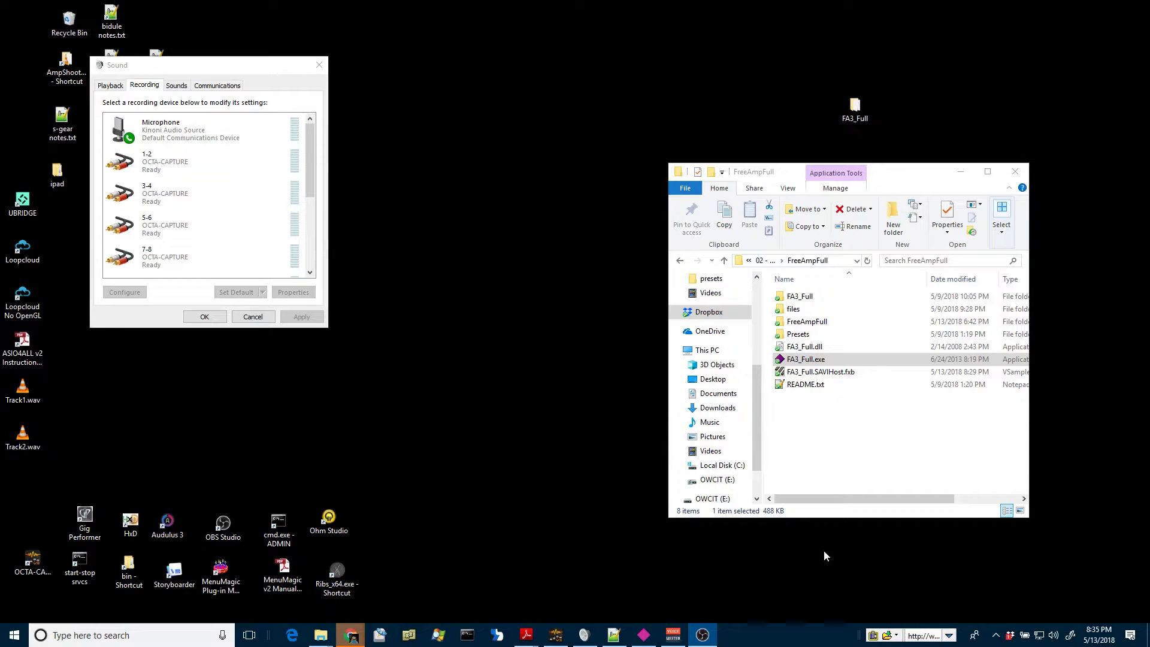
click(639, 637)
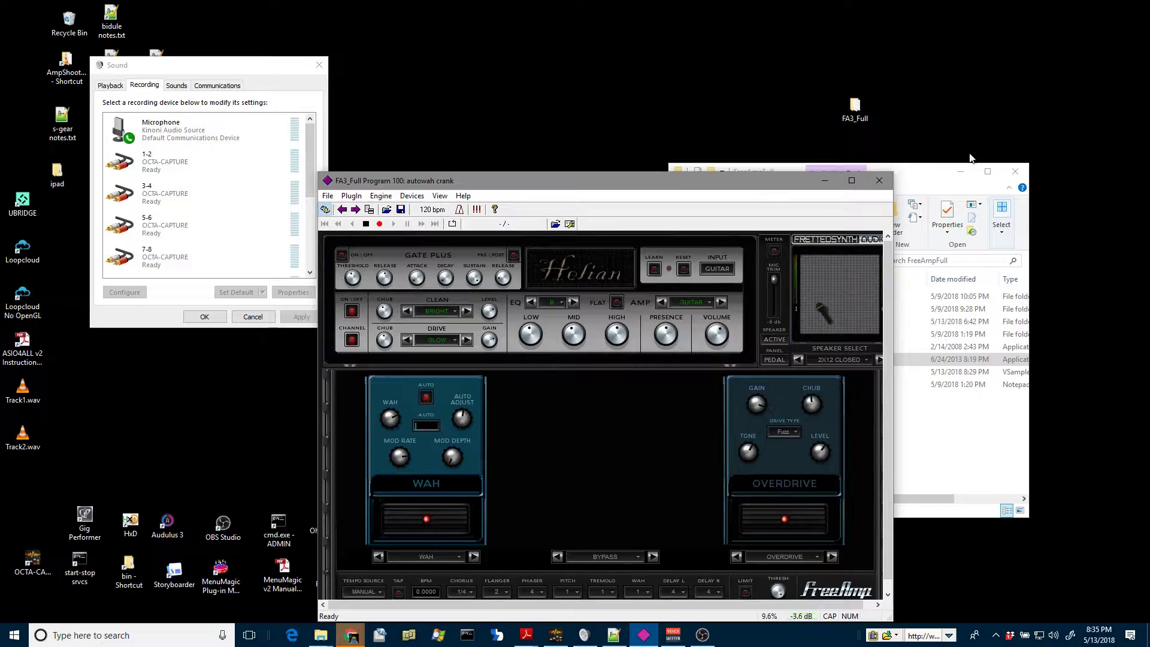
Go up to the "02 - quick and easy digital guitar" folder in File Explorer and select FreeAmpFull.zip.
click(925, 174)
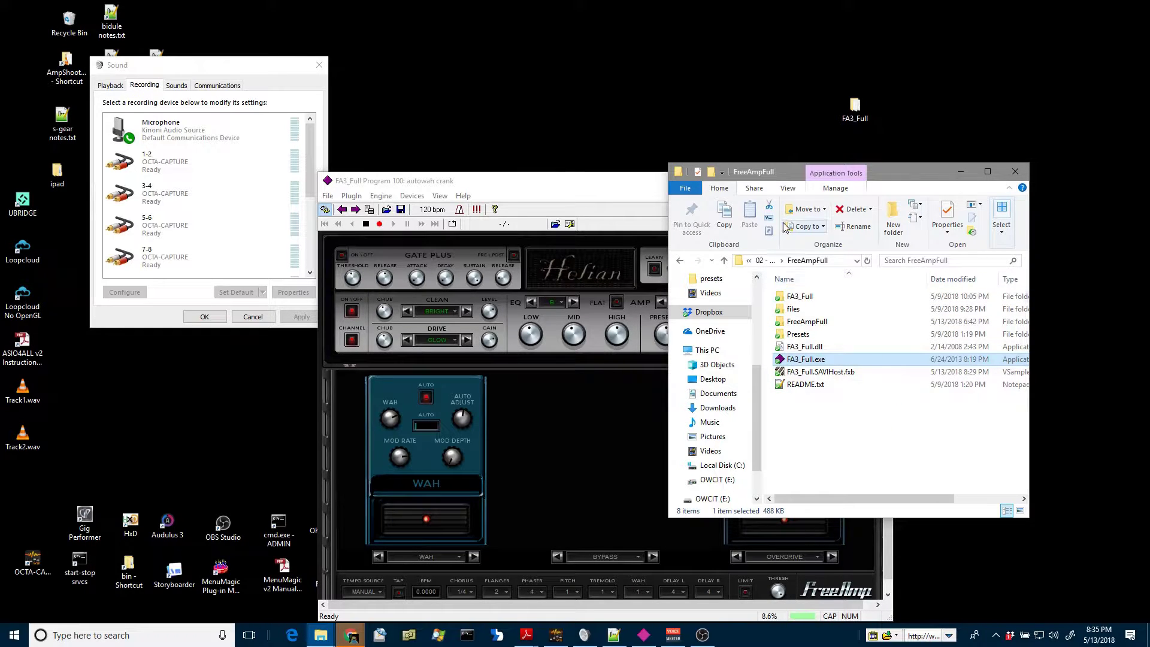
click(767, 261)
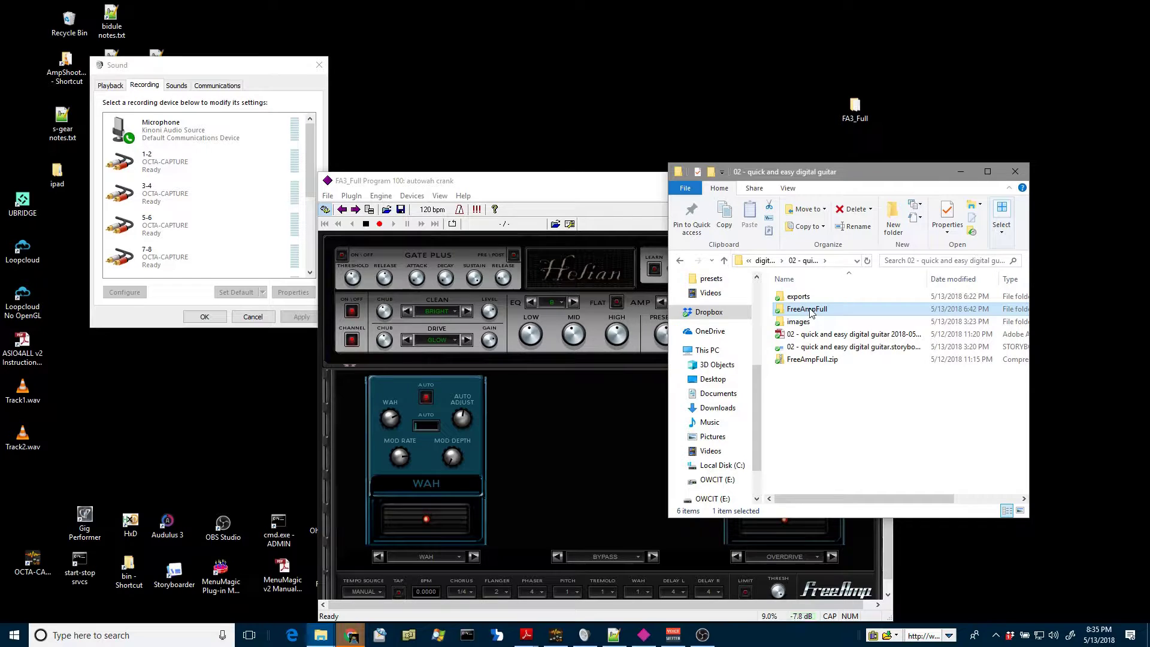
mouse_move(808, 313)
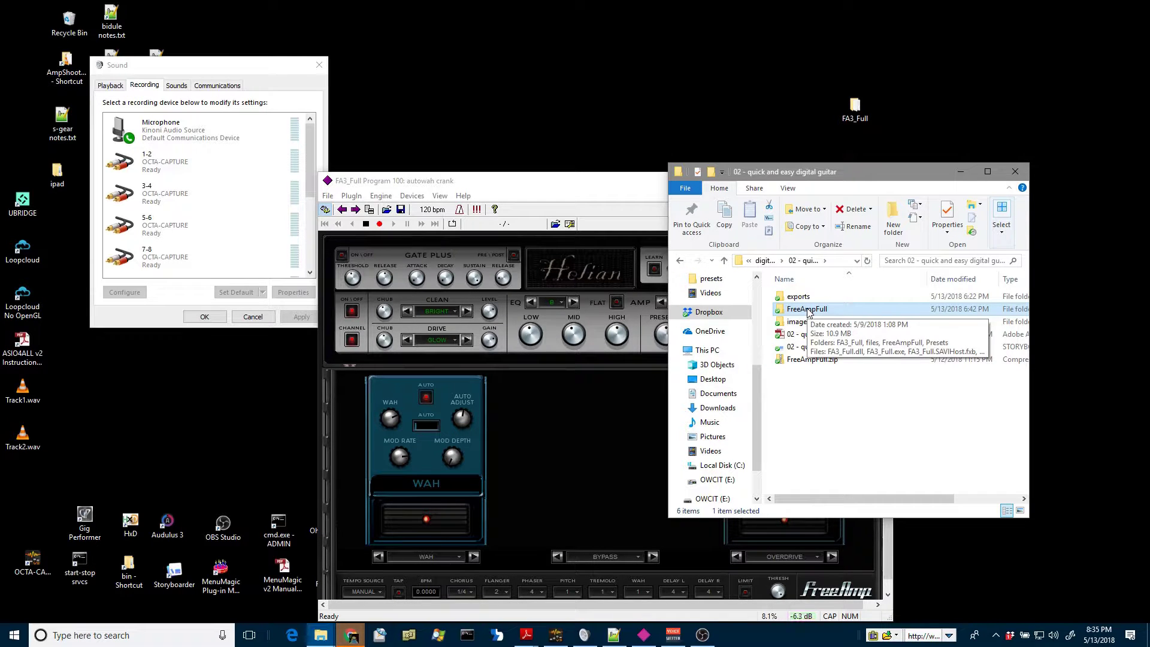
click(821, 360)
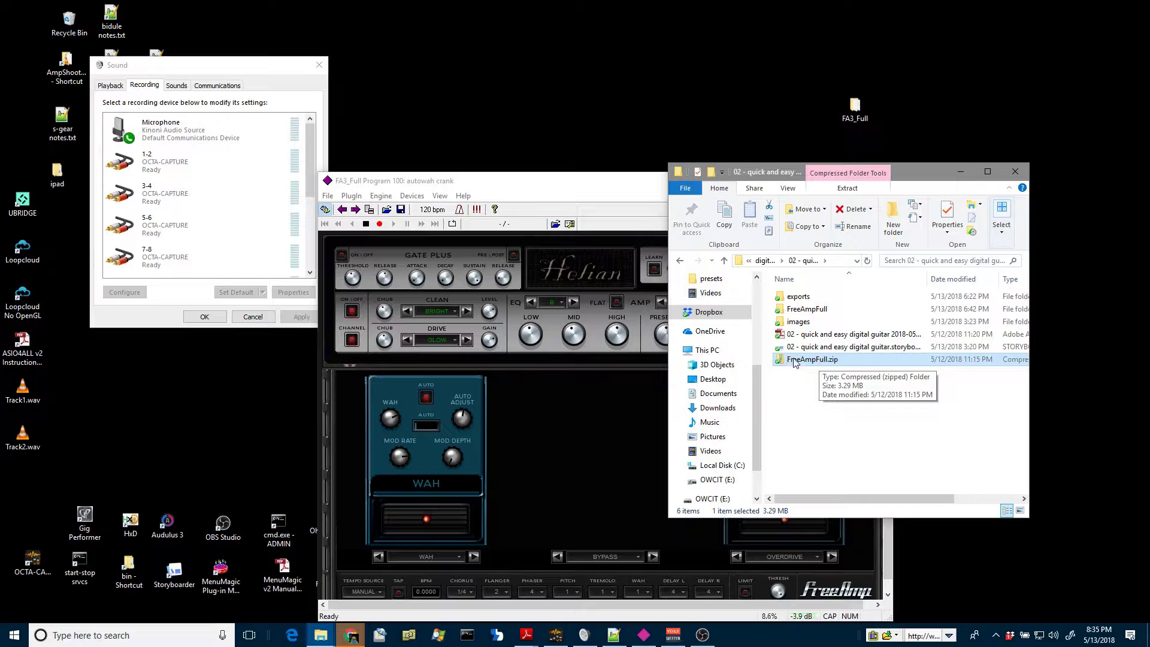
Open the extracted FreeAmpFull folder, select FA3_Full.exe and return to the running FreeAmp window.
double_click(796, 311)
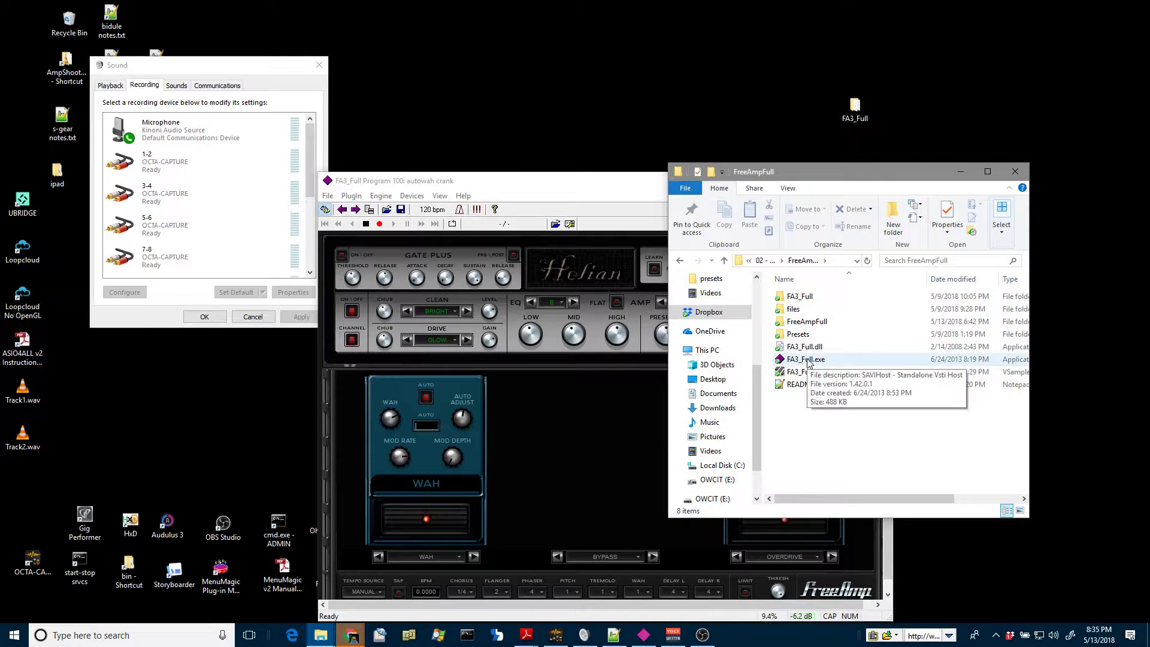
double_click(808, 360)
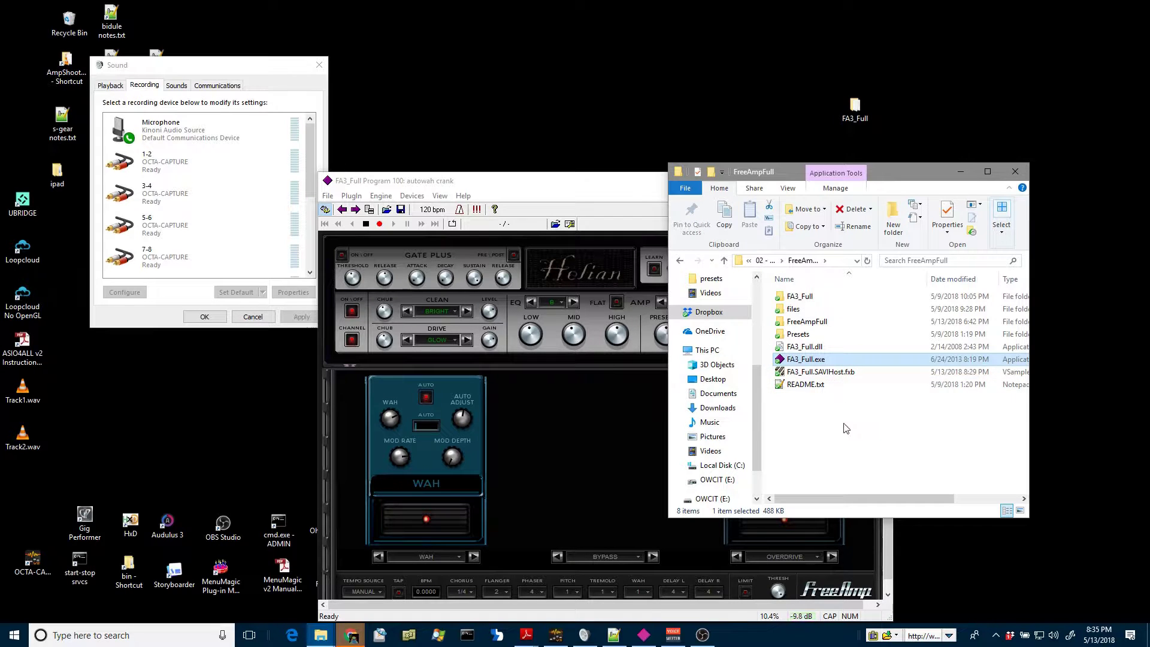
click(599, 189)
click(600, 189)
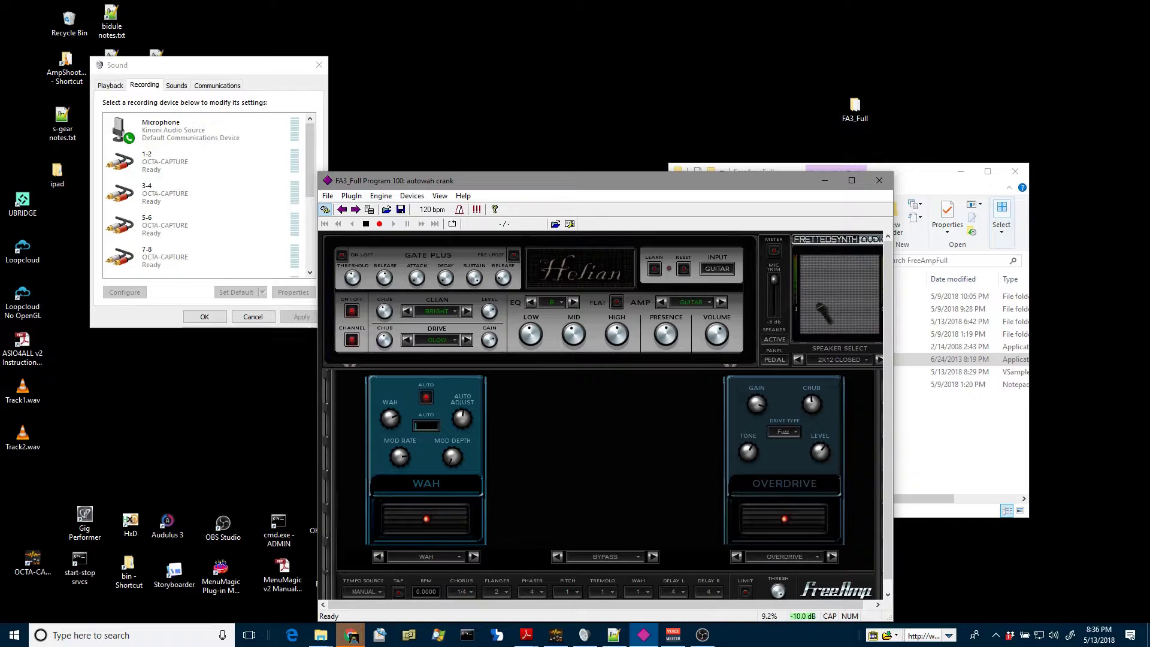
In the Sound settings, find the VIA HD Audio microphone among the recording devices, inspect its input levels and cancel its properties.
key(alt+Tab)
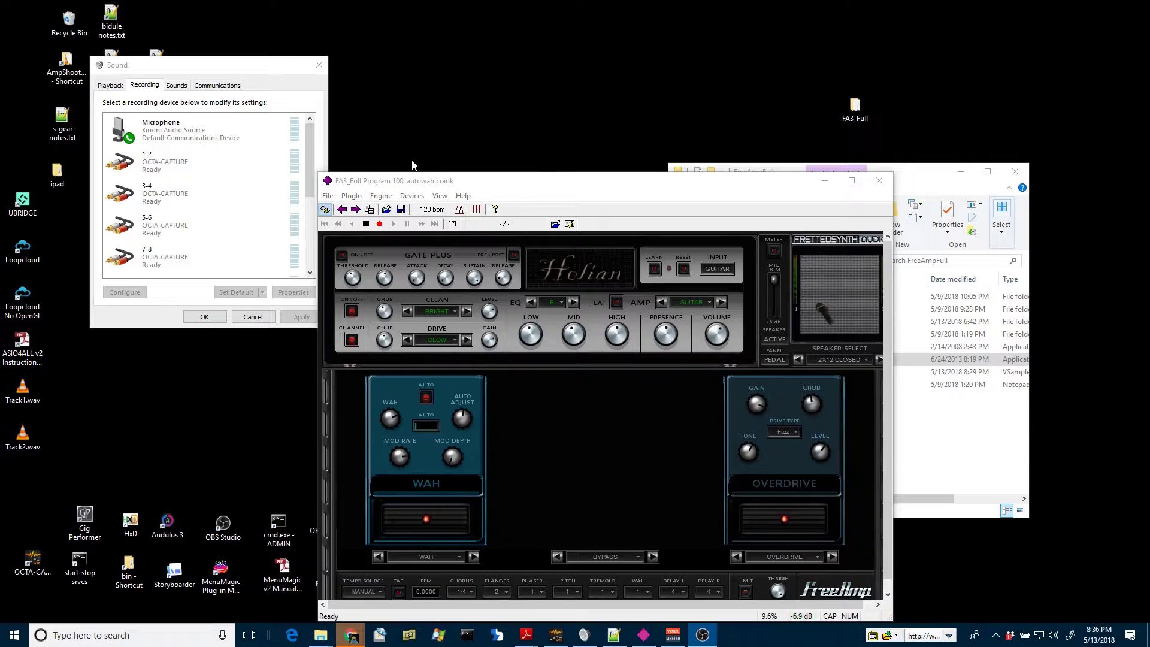
click(213, 66)
click(201, 130)
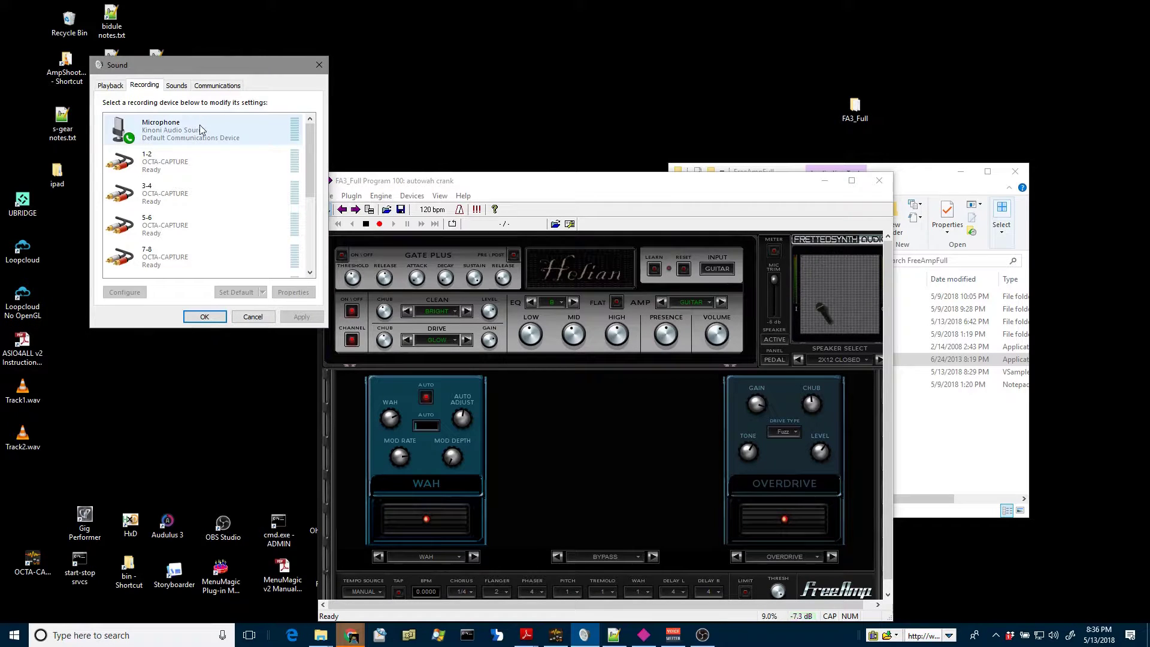
scroll(168, 236, down, 1)
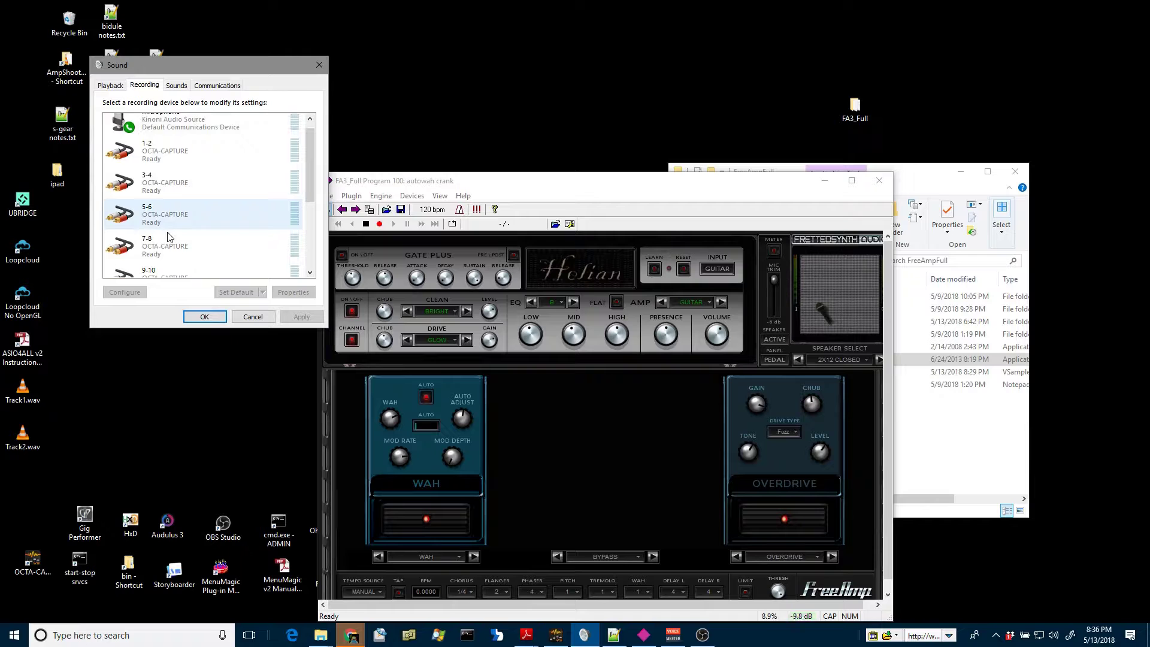
scroll(169, 238, down, 1)
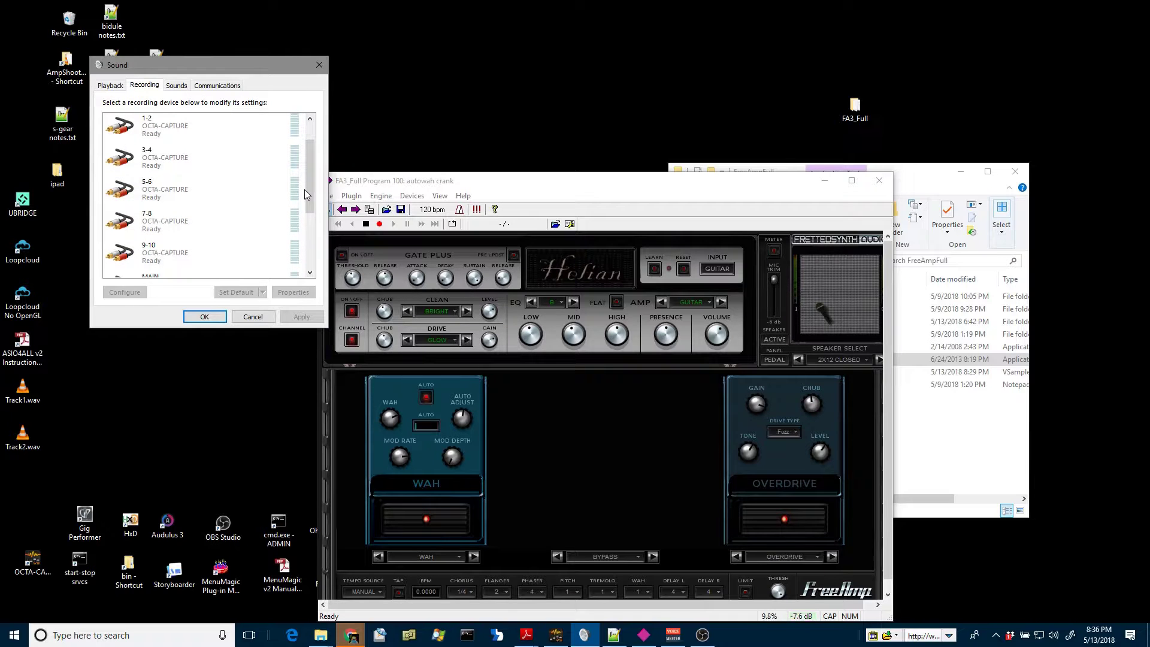
drag(311, 205, 310, 259)
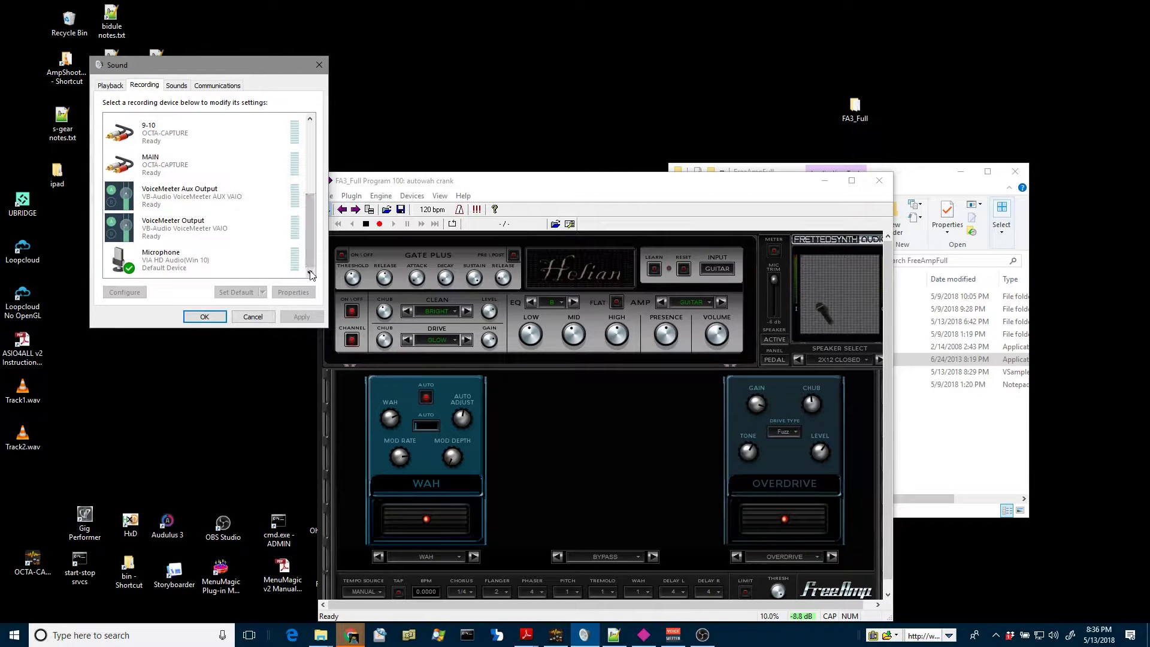
click(187, 264)
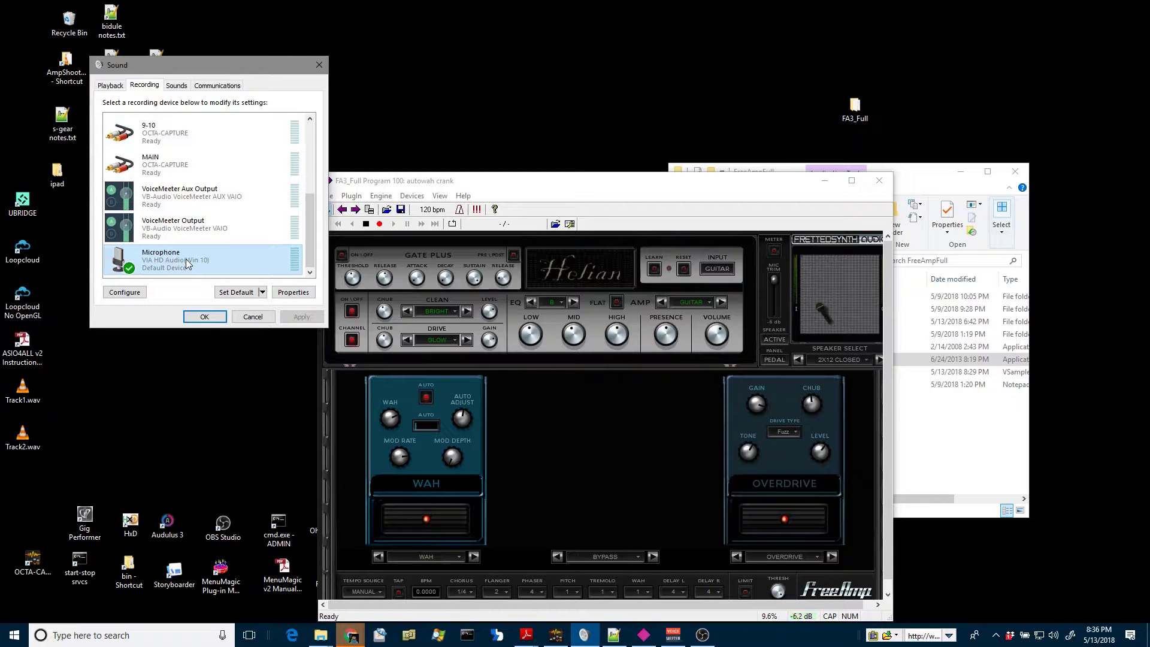
click(292, 292)
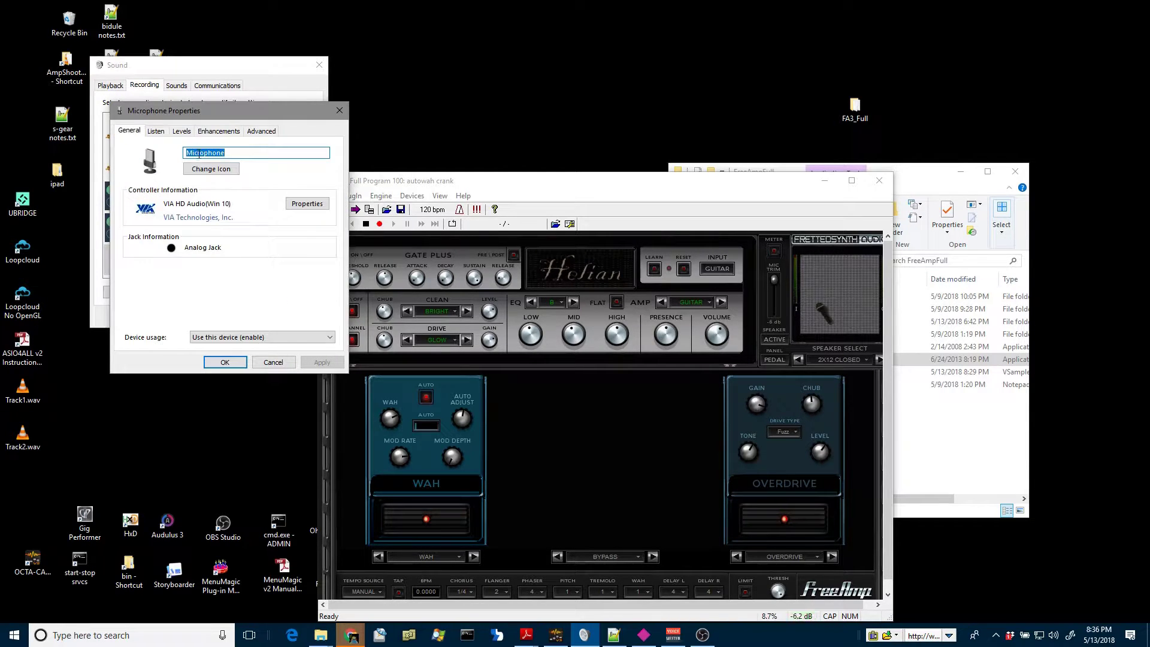
click(181, 131)
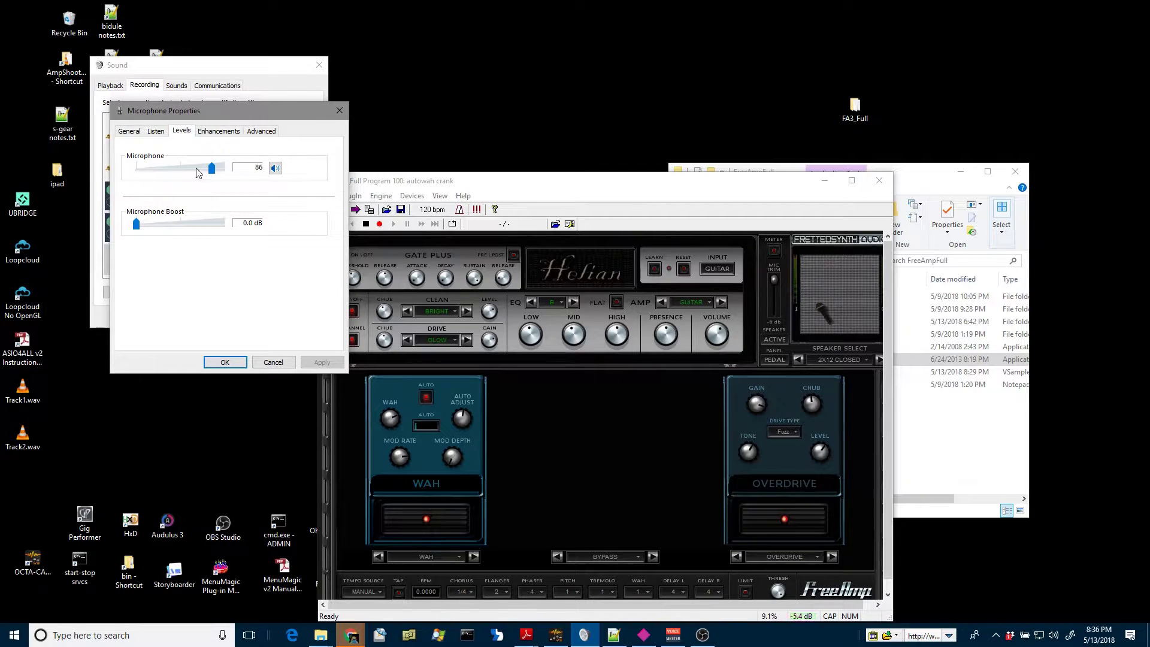
click(273, 362)
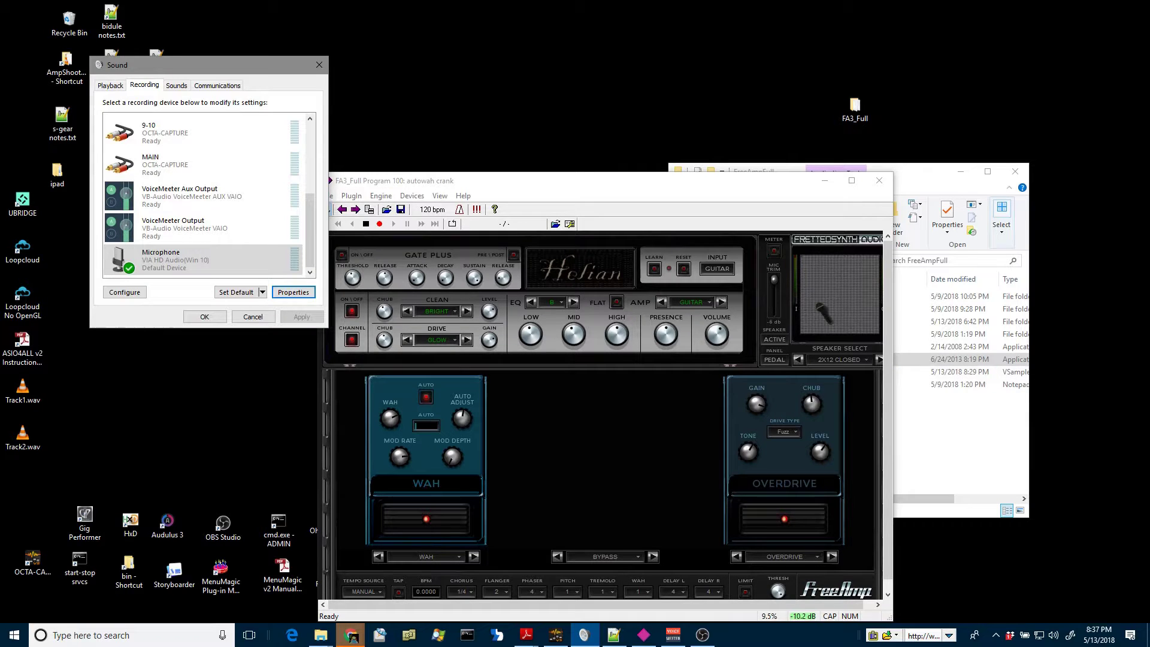
key(alt+Tab)
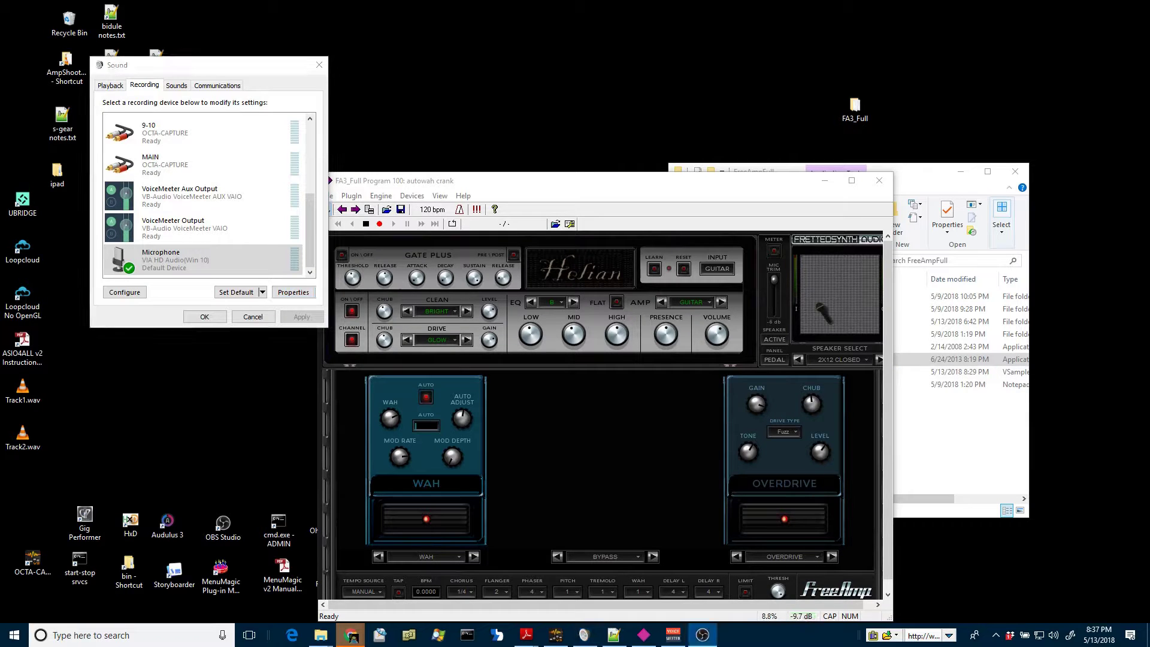
Open FreeAmp's wave device settings, browse the available output ports including ASIO4ALL v2, and accept the dialog.
click(411, 196)
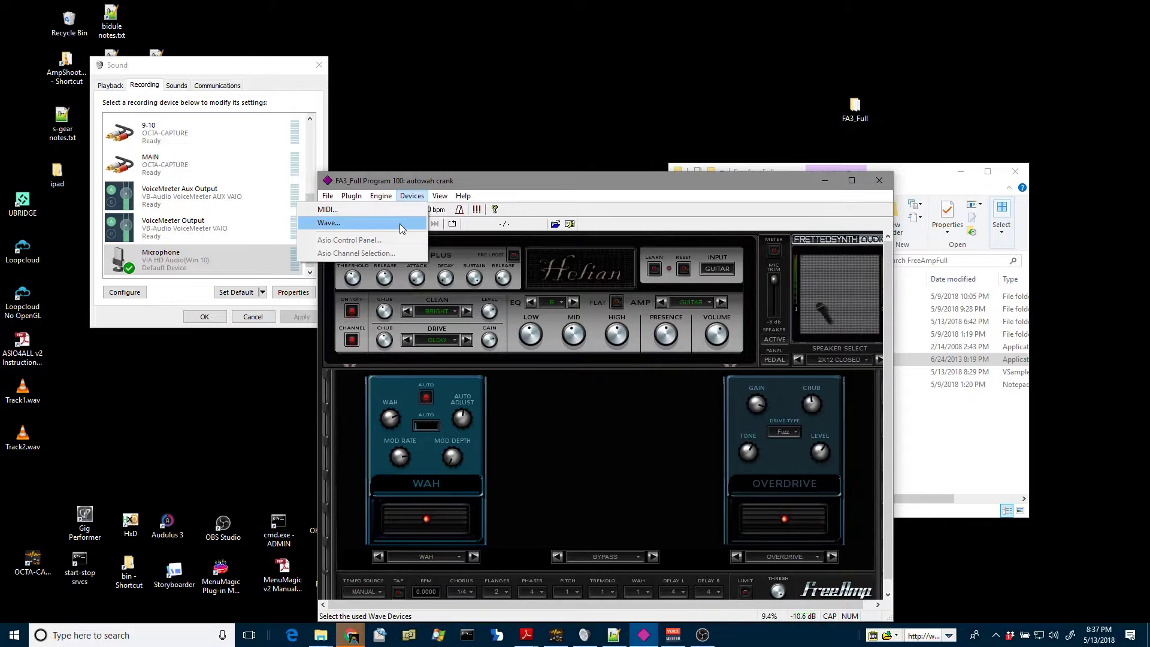
click(401, 223)
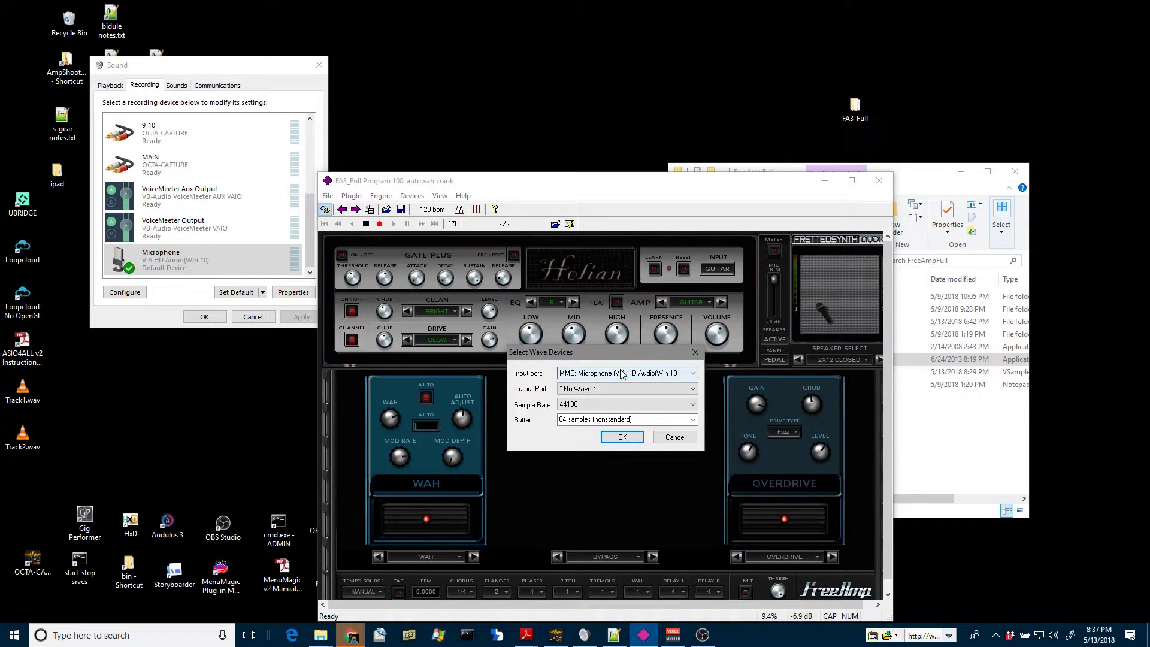
click(627, 389)
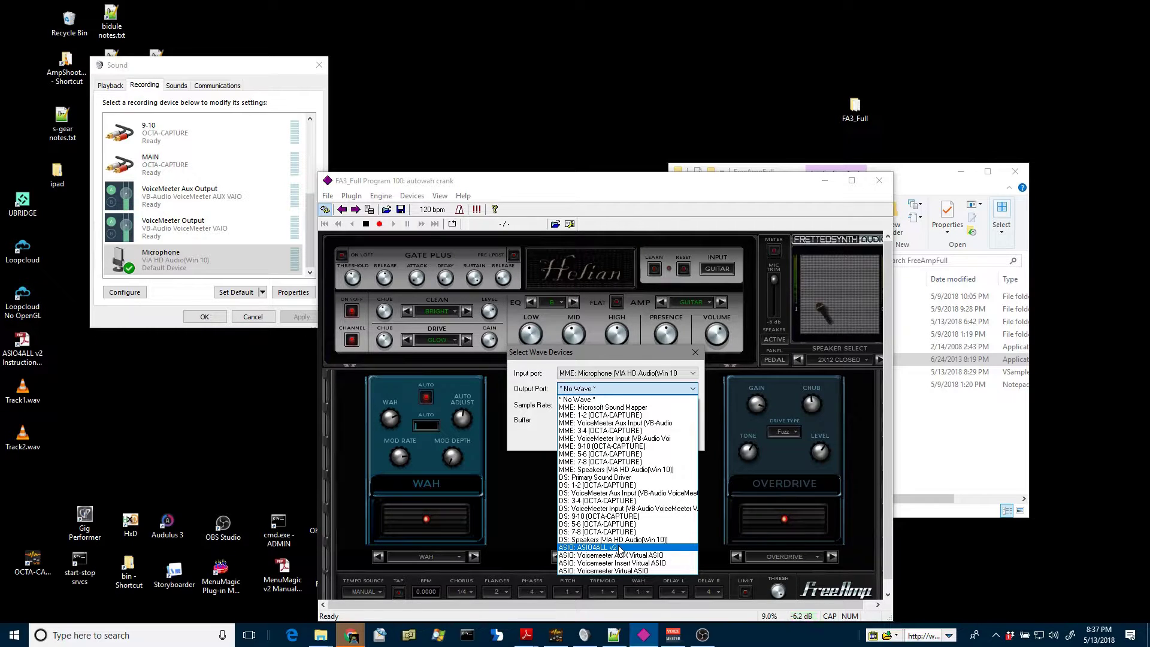
click(534, 427)
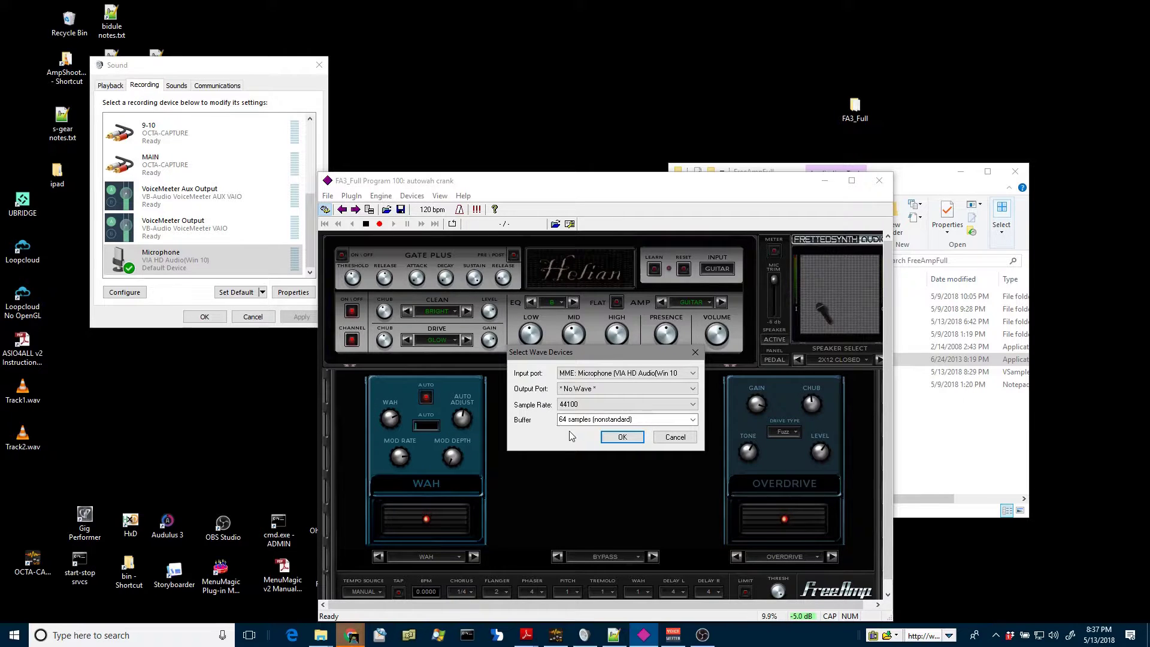
click(622, 436)
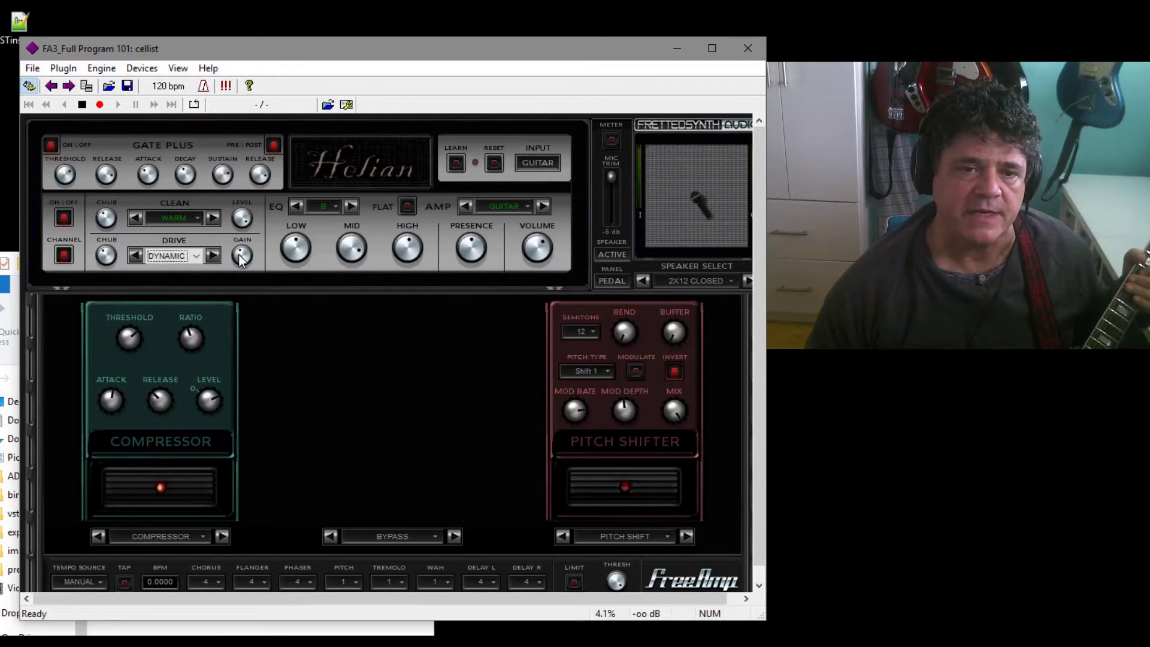
Look through the effects available for the compressor and pitch shifter pedal slots.
click(240, 257)
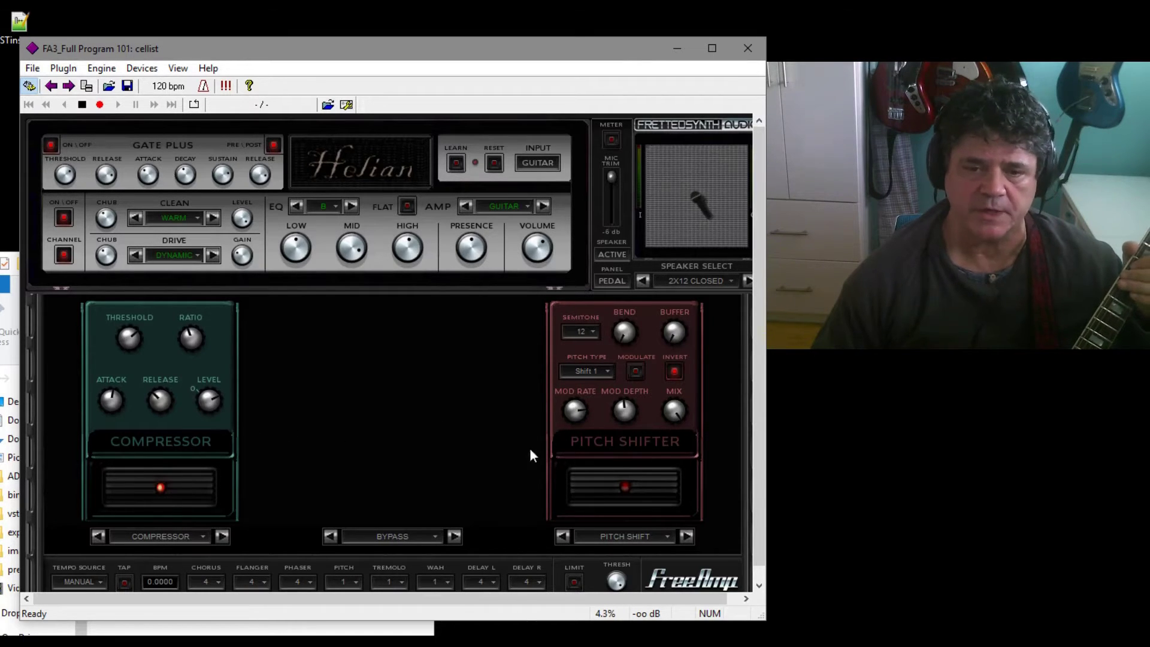
click(203, 537)
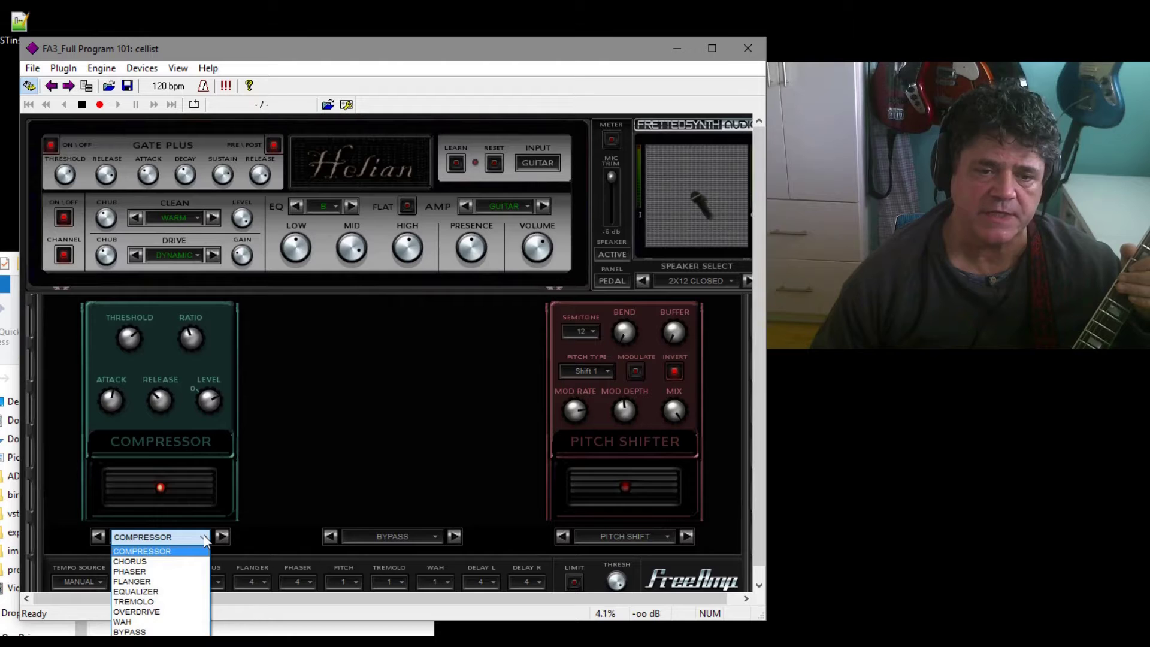
click(203, 537)
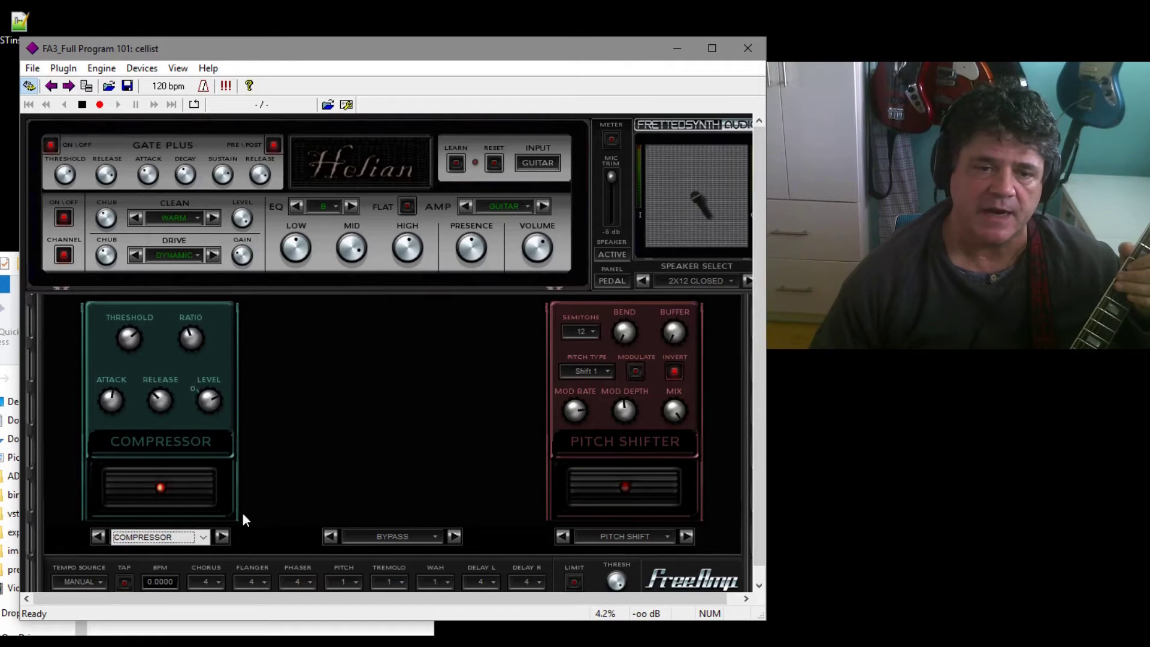
click(283, 485)
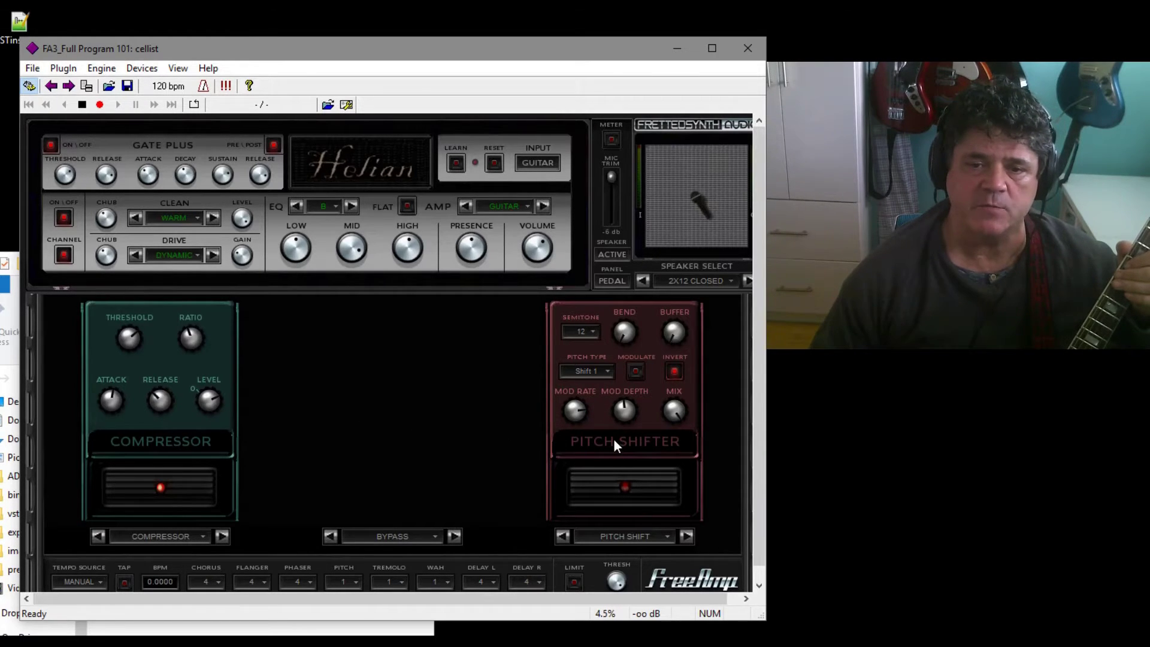
click(606, 535)
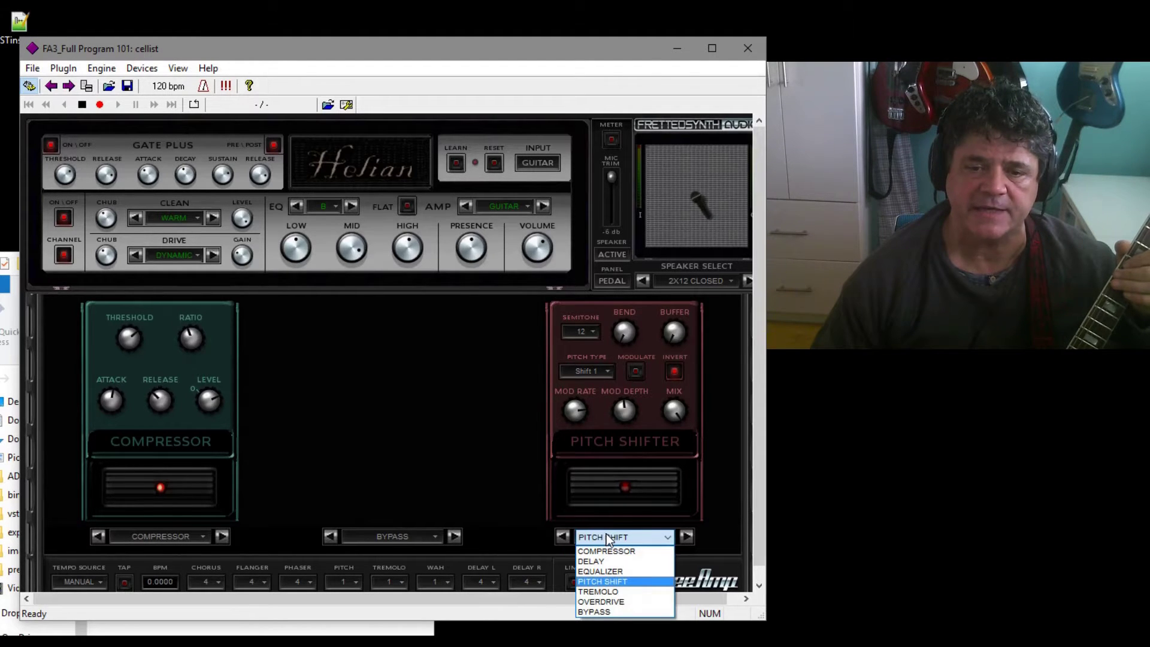
click(606, 533)
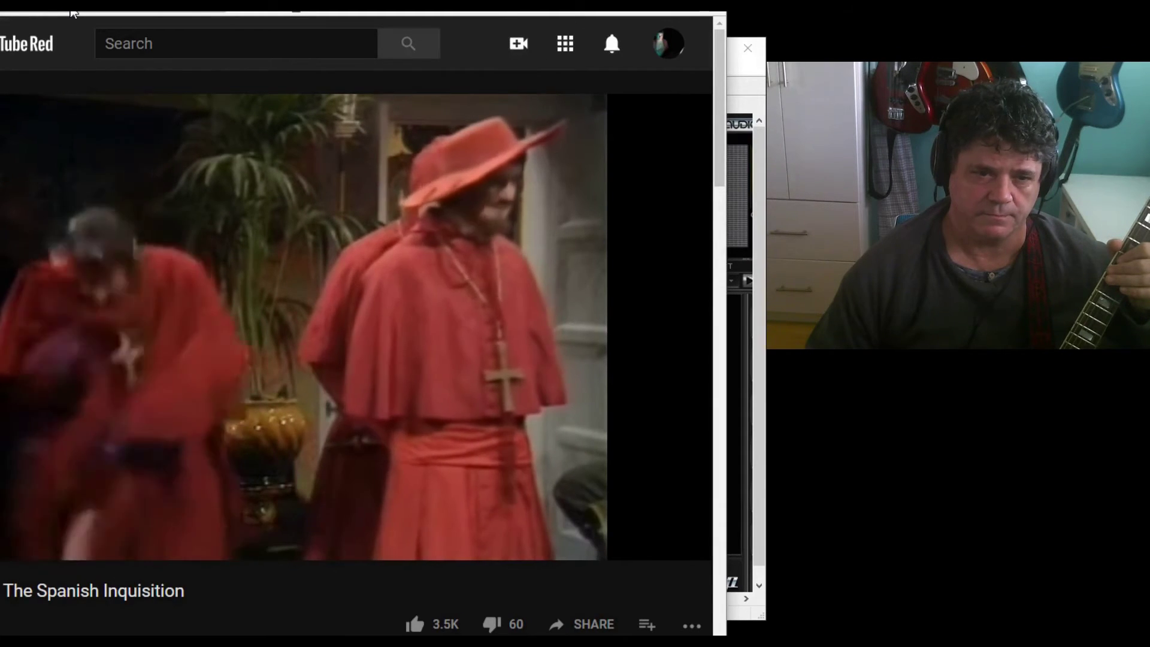
key(l)
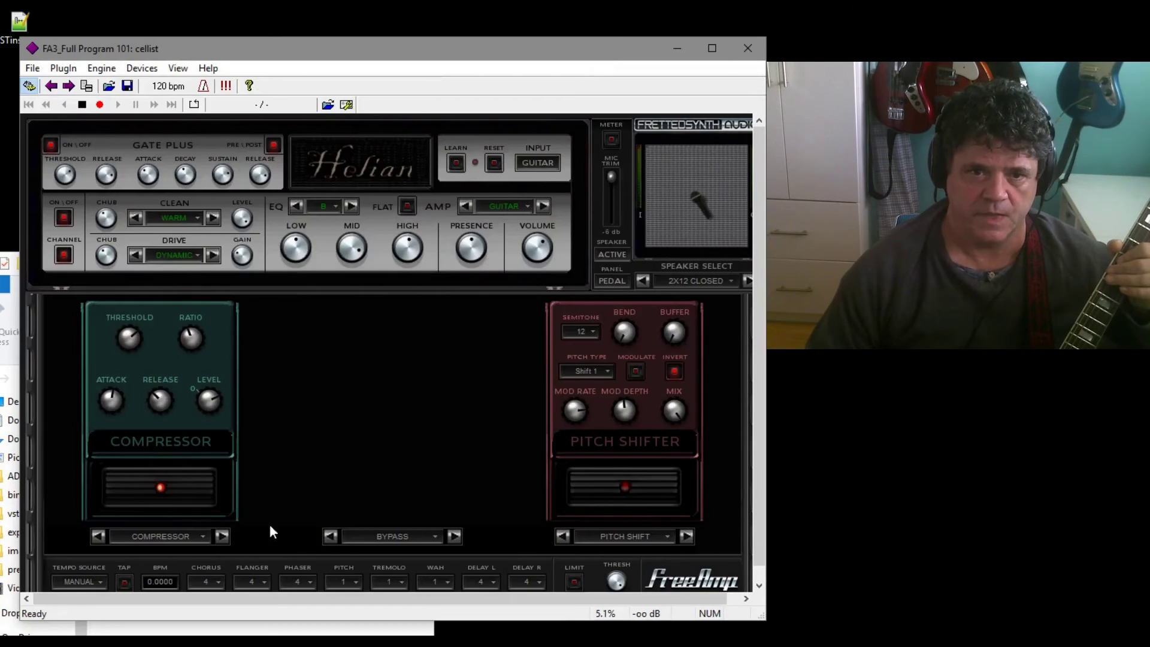
Switch the effects panel from pedals to the rack and view the effects available for the first rack slot.
click(611, 279)
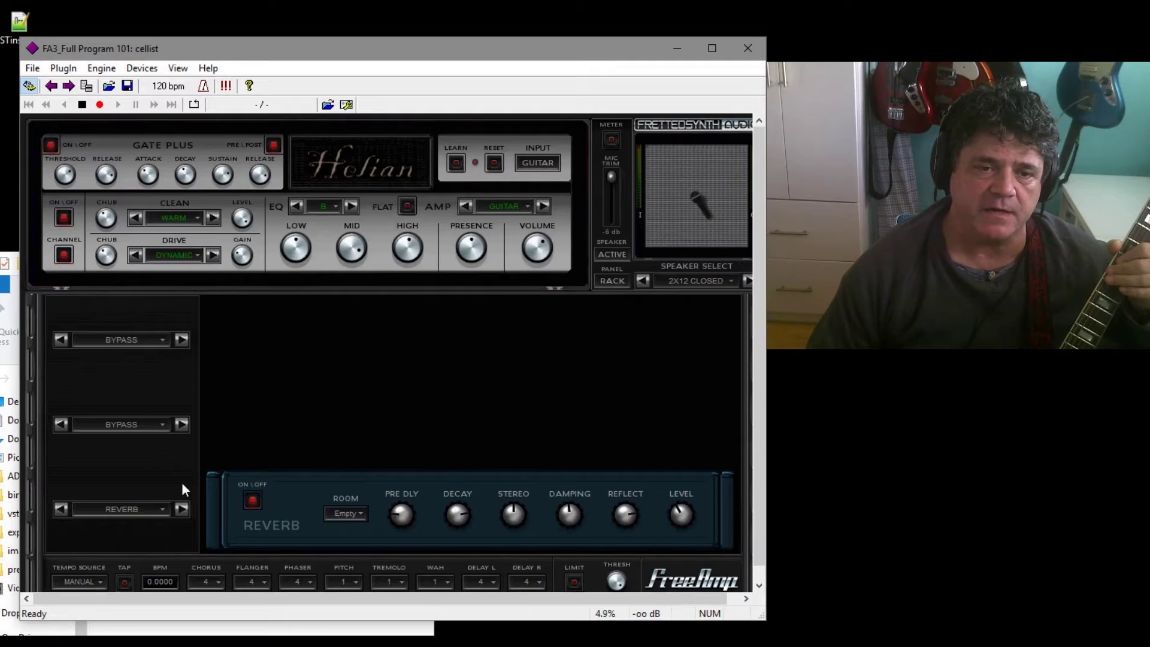
click(166, 339)
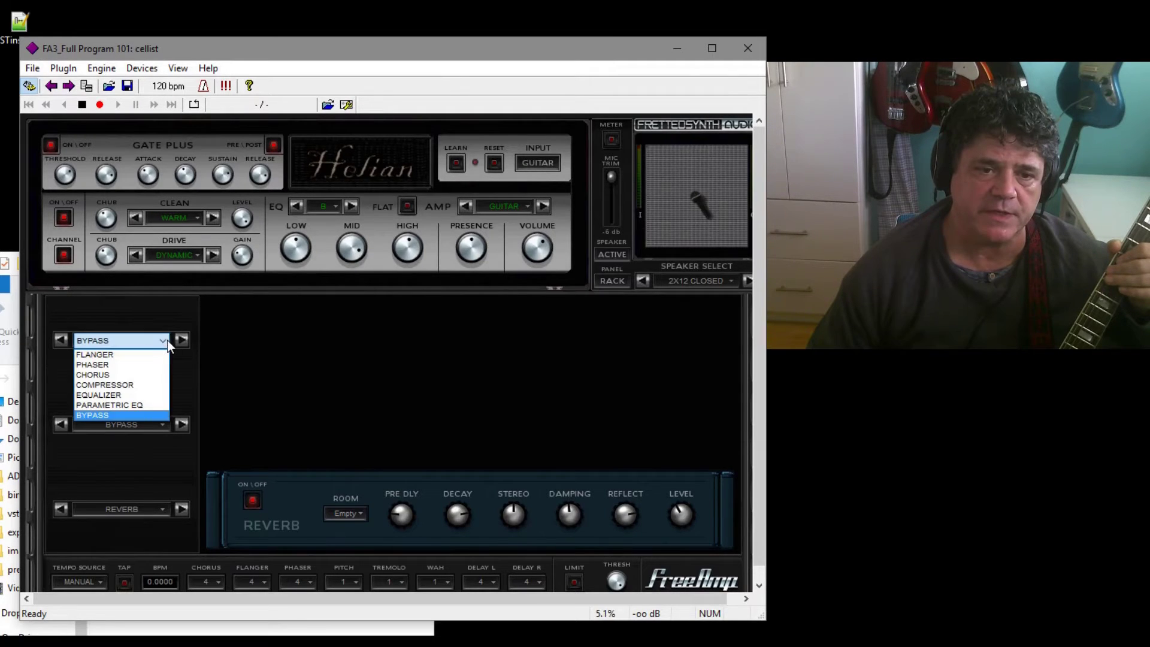
click(187, 368)
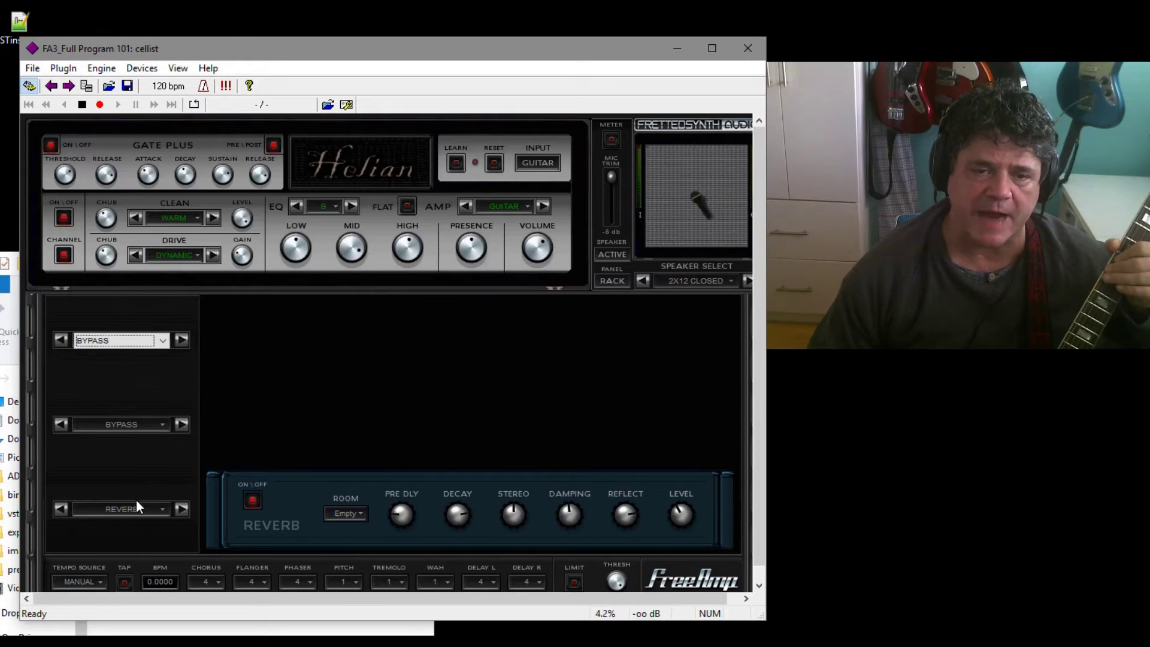
Set the tempo source to TAP and tap in a tempo of about 165 BPM.
click(78, 582)
click(106, 609)
click(124, 583)
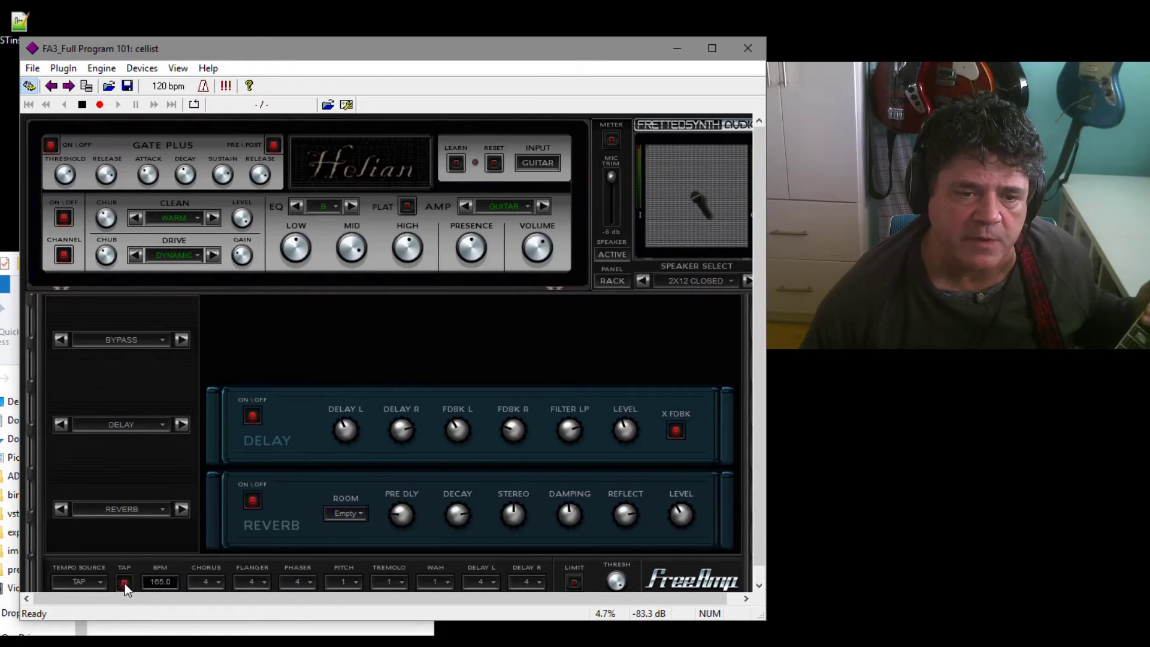
Tap in another beat for the cellist program's tempo.
click(125, 582)
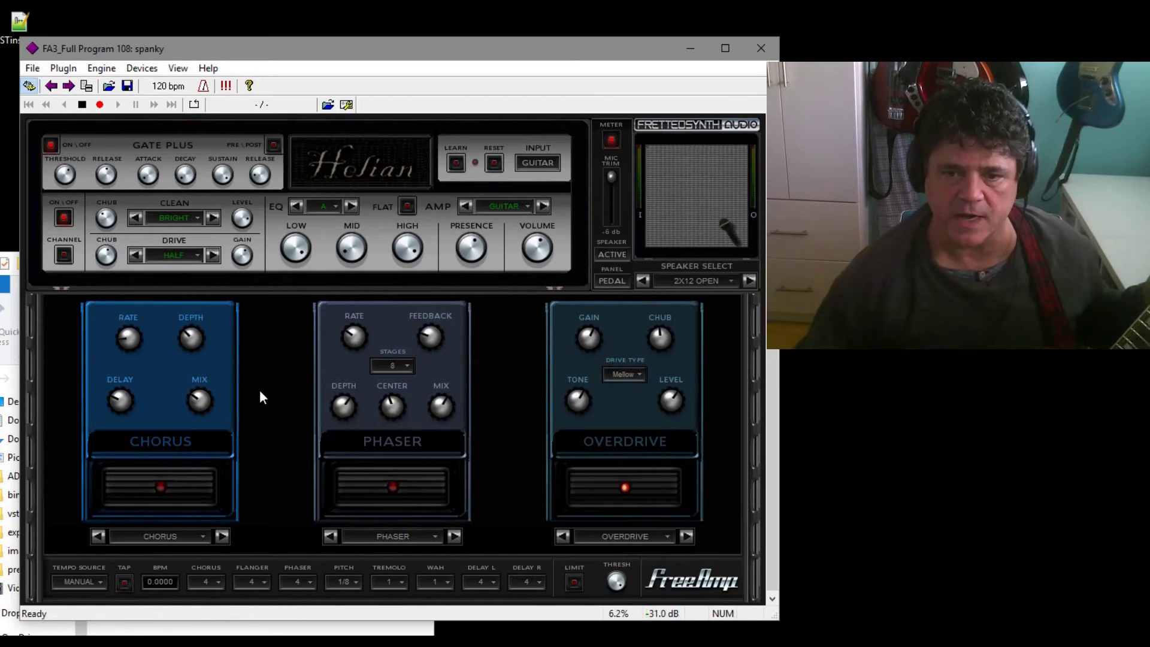
Load the preset program 104, creamy comp sustain, from the 96-111 program bank.
click(63, 68)
mouse_move(105, 180)
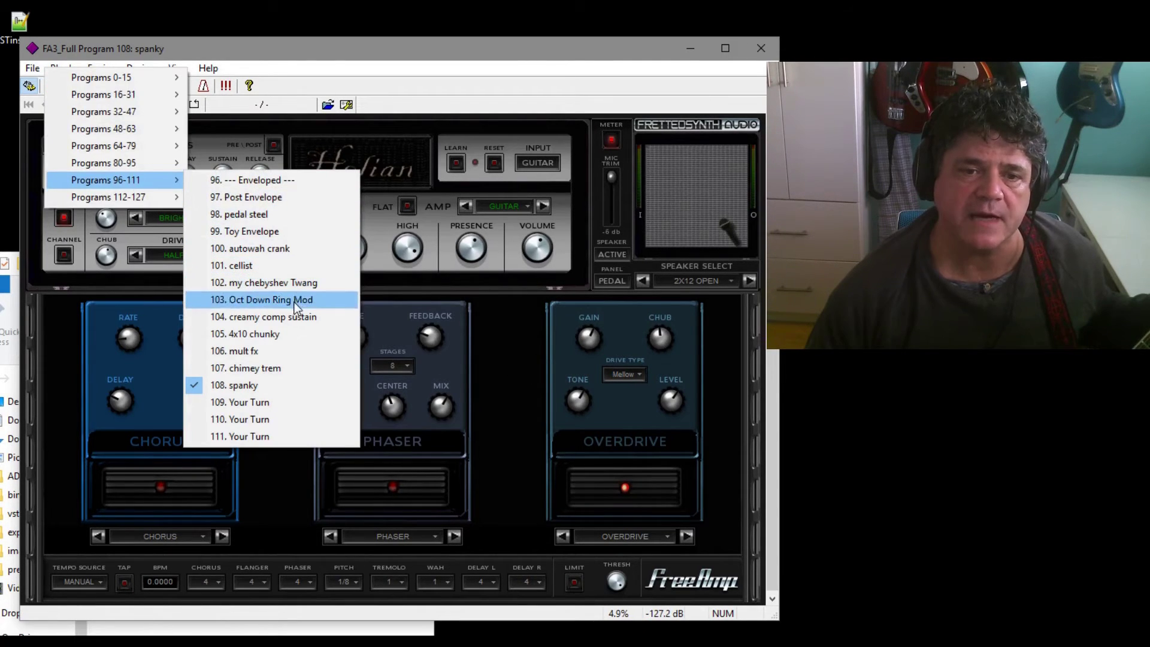
click(289, 318)
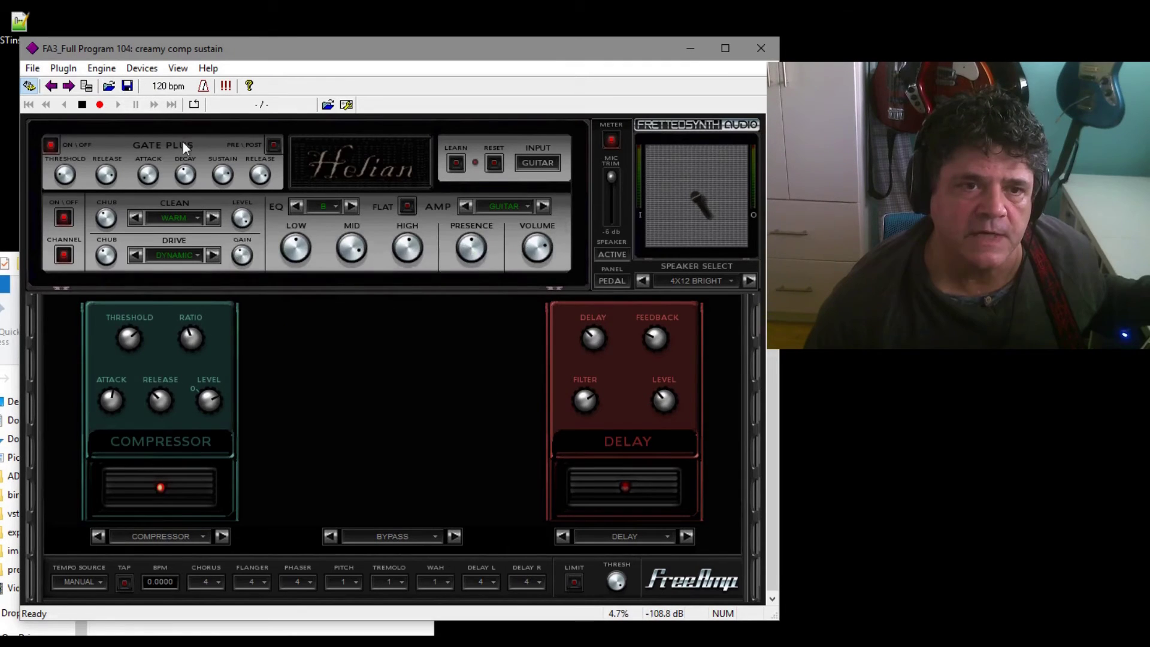
Switch to the preset program 100, autowah crank, in the 96-111 program bank.
click(63, 68)
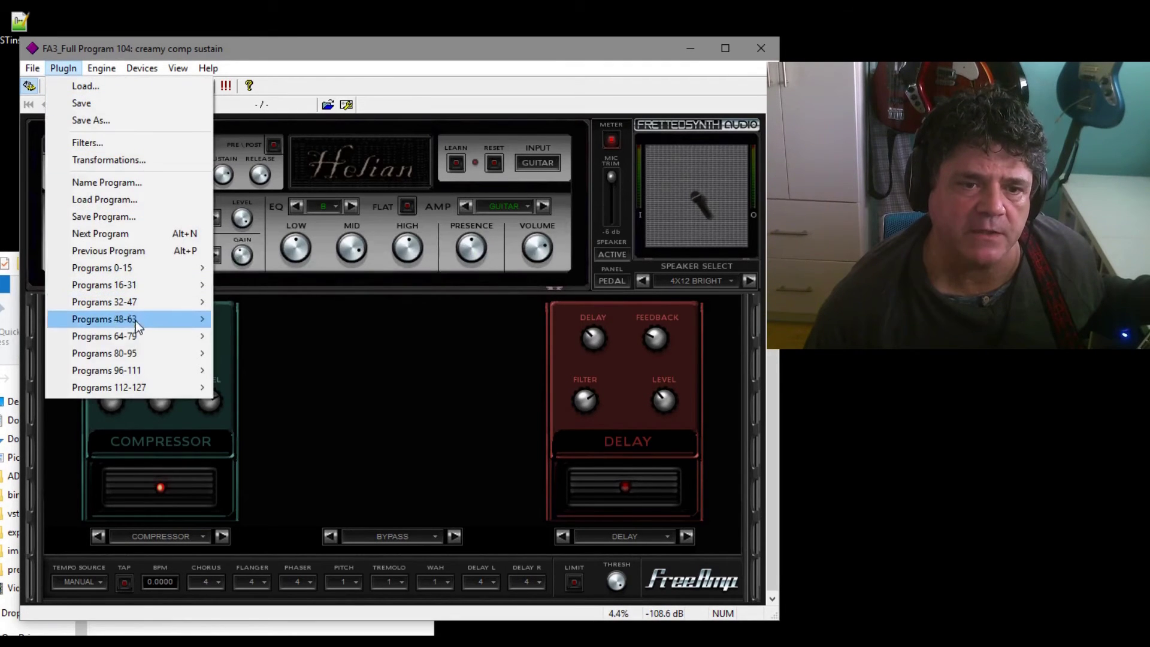
mouse_move(163, 365)
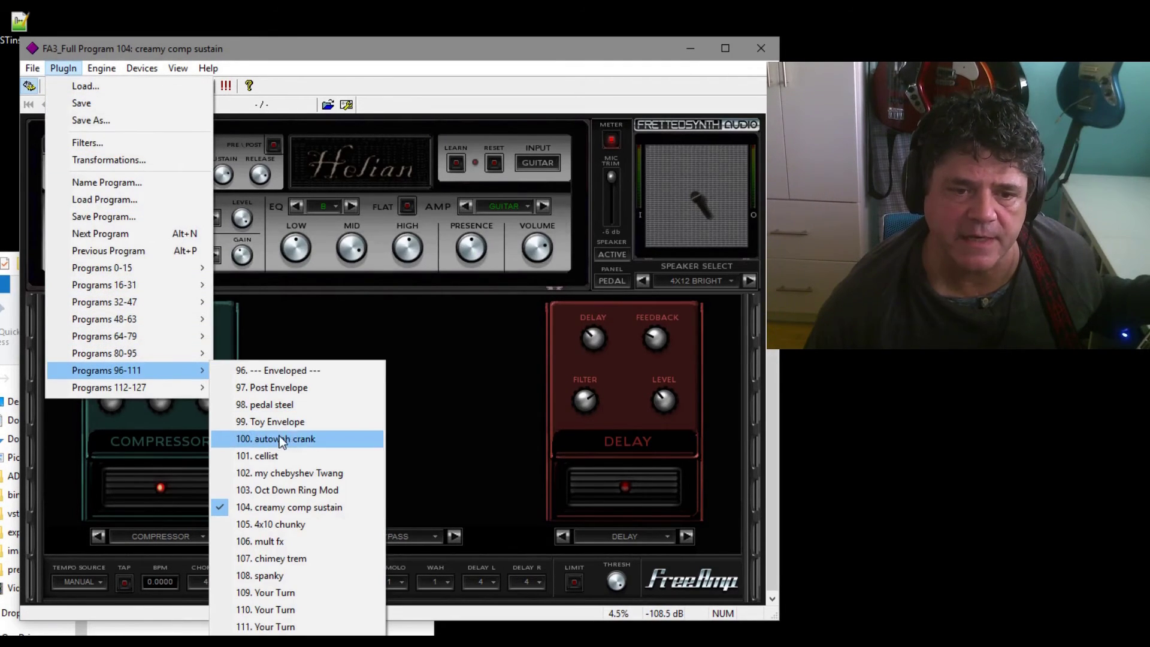
click(271, 525)
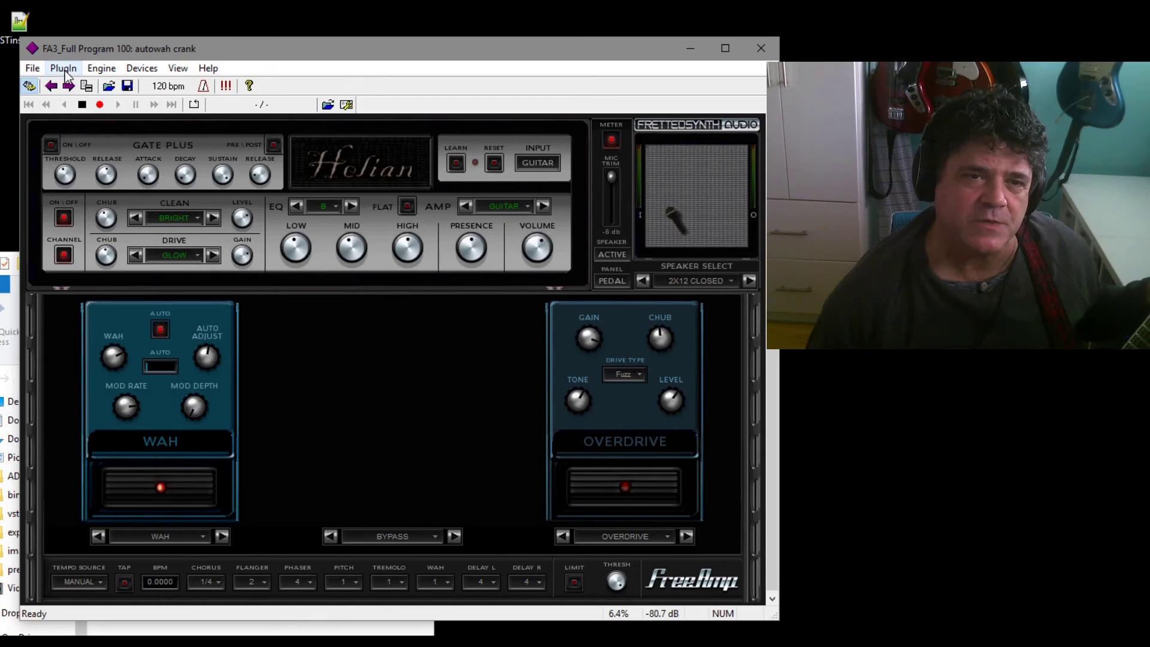
Change the active preset to program 103, Oct Down Ring Mod, from the 96-111 program bank.
click(65, 70)
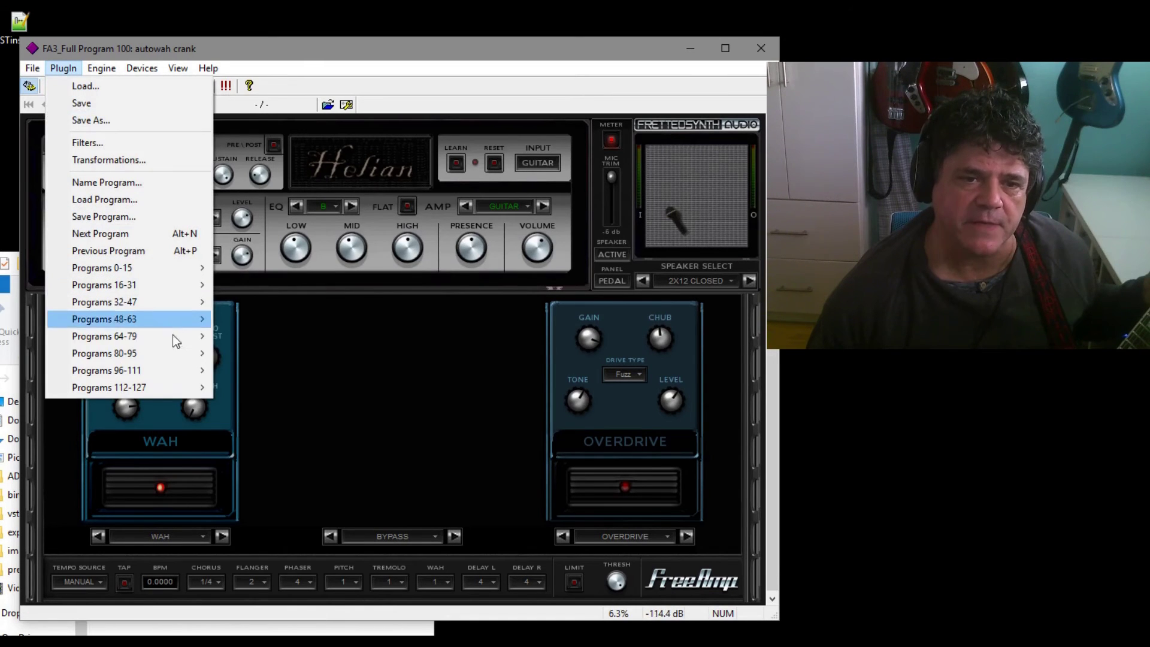
mouse_move(175, 373)
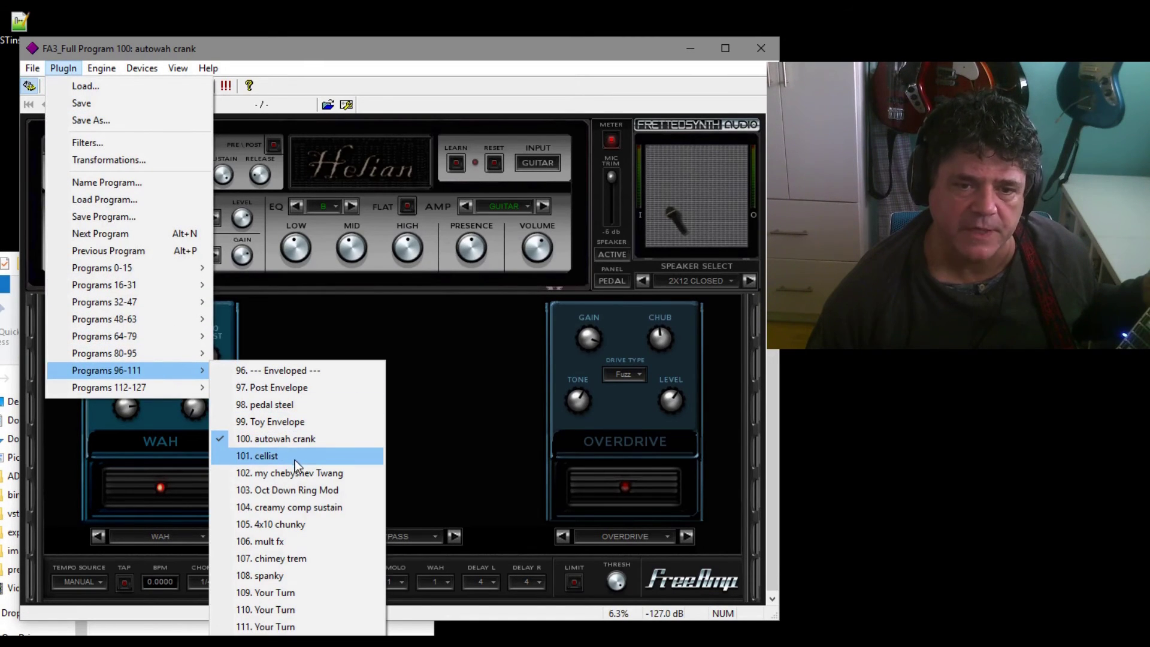
click(321, 489)
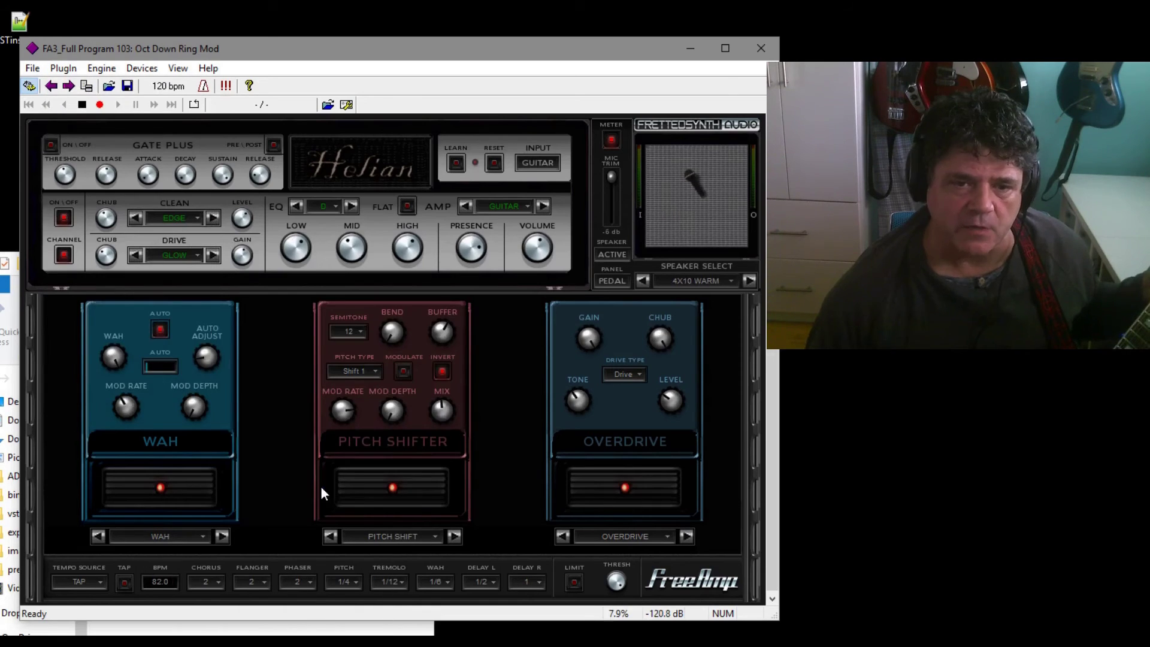